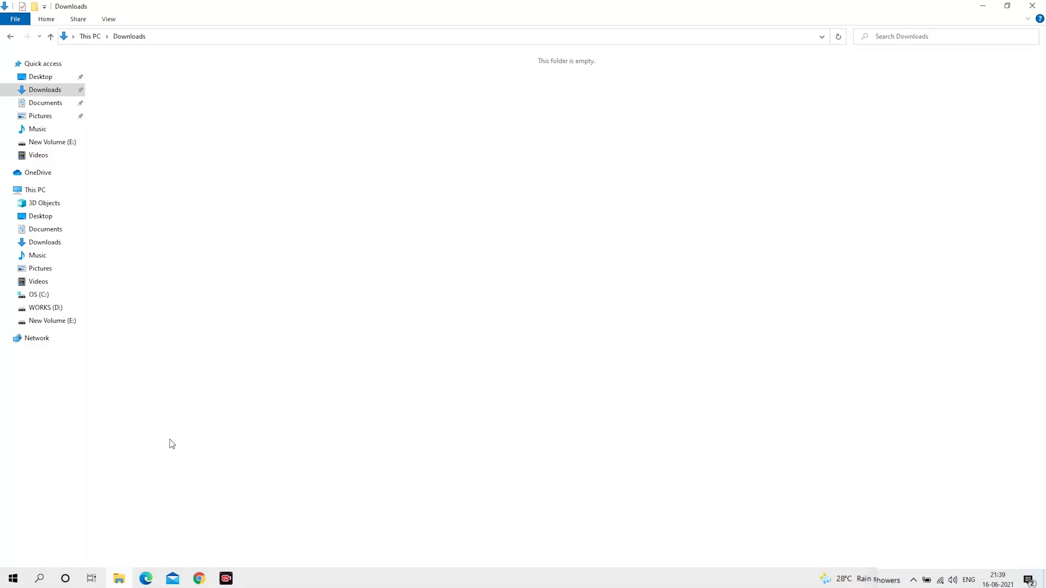
Create a 'Miner' folder in Downloads, then launch Windows Security from Start search
{"action": "right_click", "coordinate": [191, 216]}
{"action": "mouse_move", "coordinate": [257, 359]}
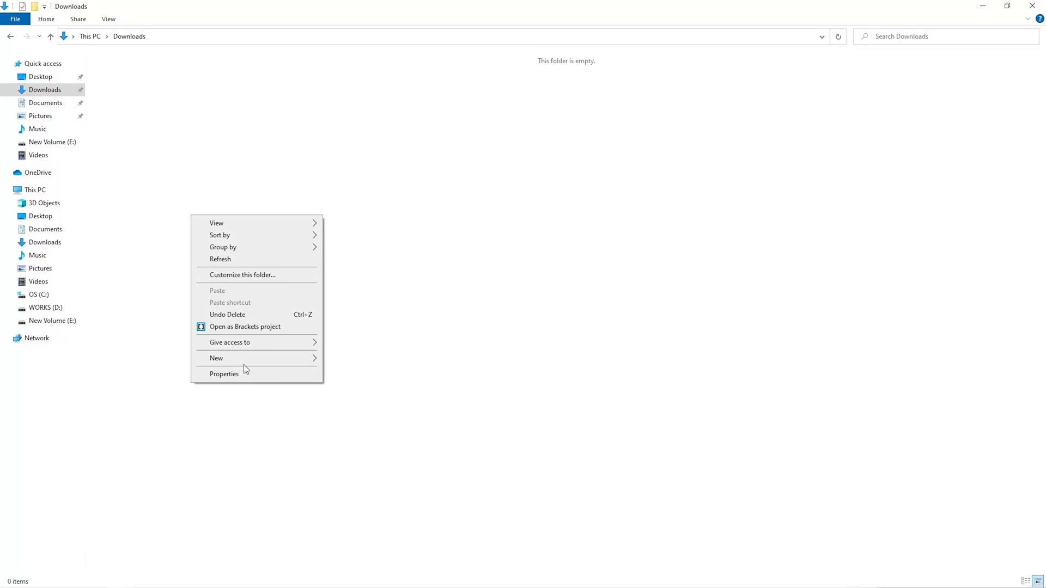
{"action": "left_click", "coordinate": [372, 361]}
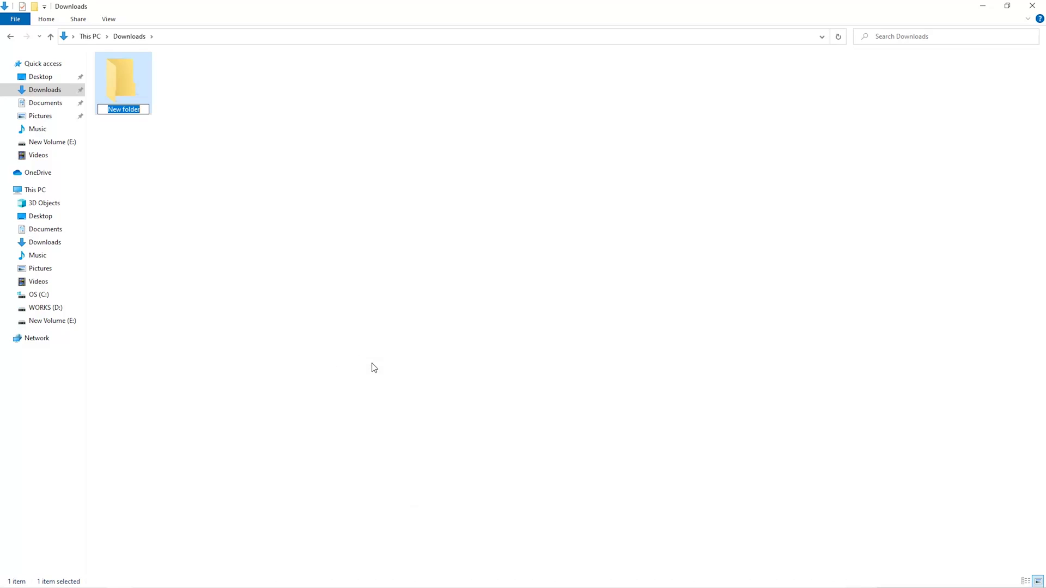
{"action": "type", "text": "Miner"}
{"action": "key", "text": "Return"}
{"action": "key", "text": "super"}
{"action": "type", "text": "security"}
{"action": "key", "text": "Return"}
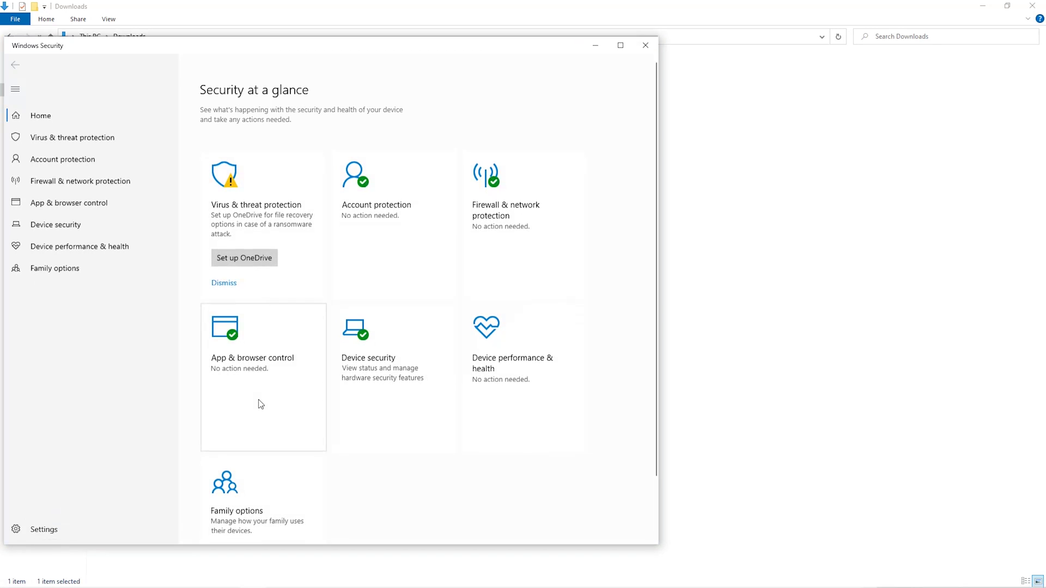
Add Downloads\Miner as a folder exclusion under Virus & threat protection settings
{"action": "left_click", "coordinate": [81, 137]}
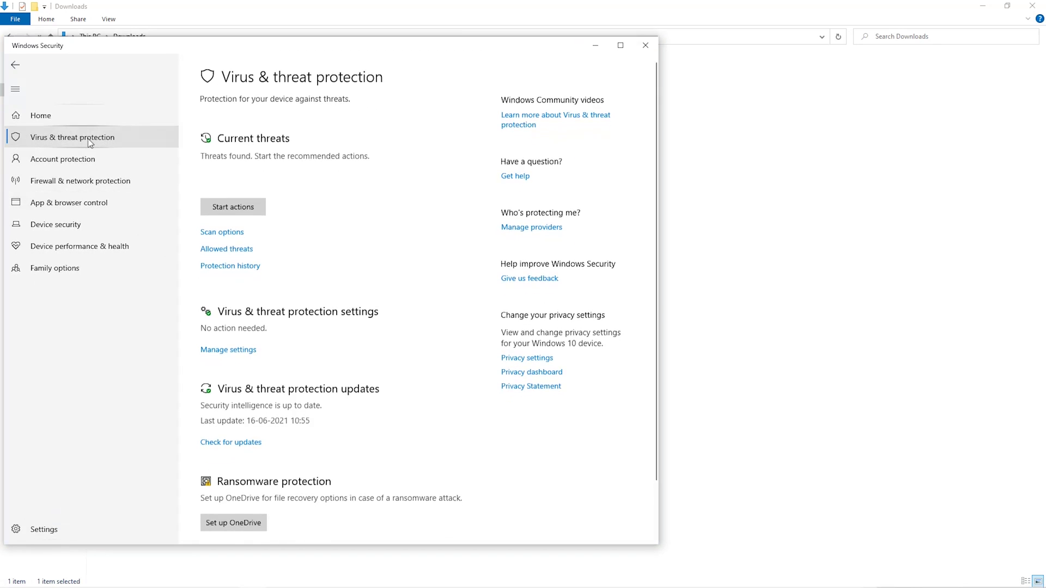
{"action": "scroll", "coordinate": [264, 303], "scroll_direction": "down", "scroll_amount": 2}
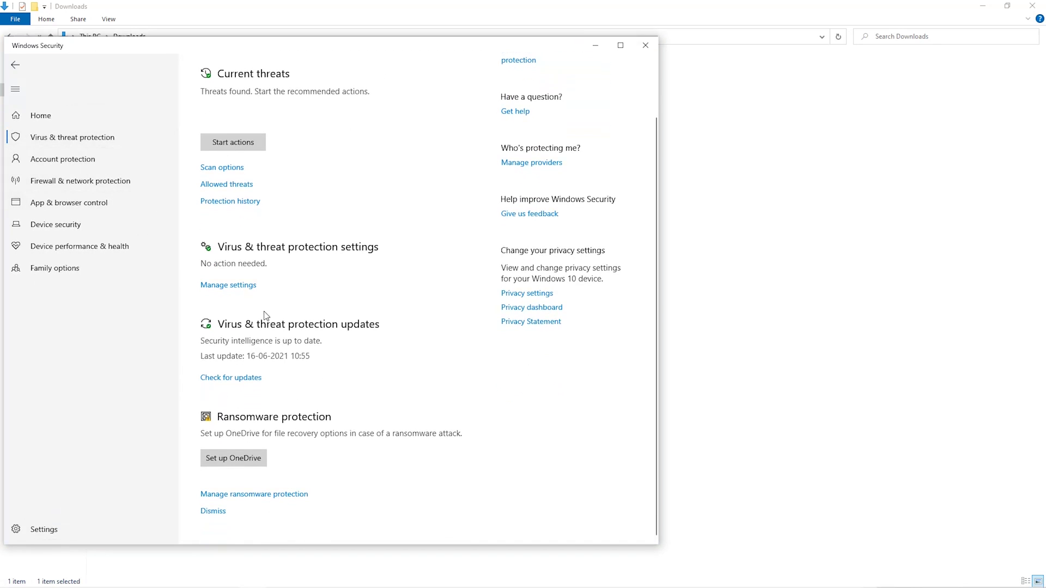
{"action": "left_click", "coordinate": [241, 286]}
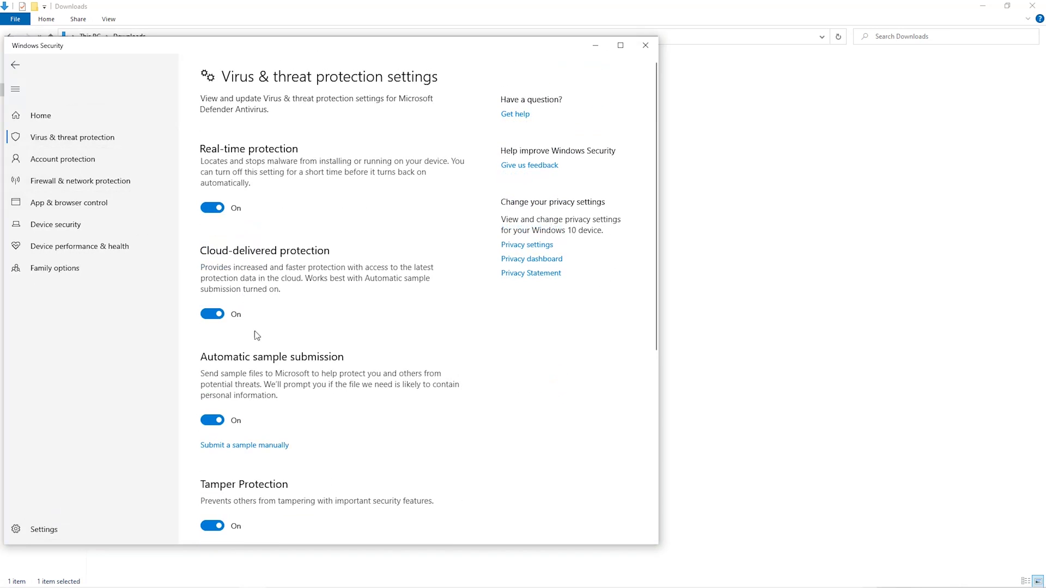
{"action": "scroll", "coordinate": [259, 362], "scroll_direction": "down", "scroll_amount": 2}
{"action": "scroll", "coordinate": [259, 363], "scroll_direction": "down", "scroll_amount": 3}
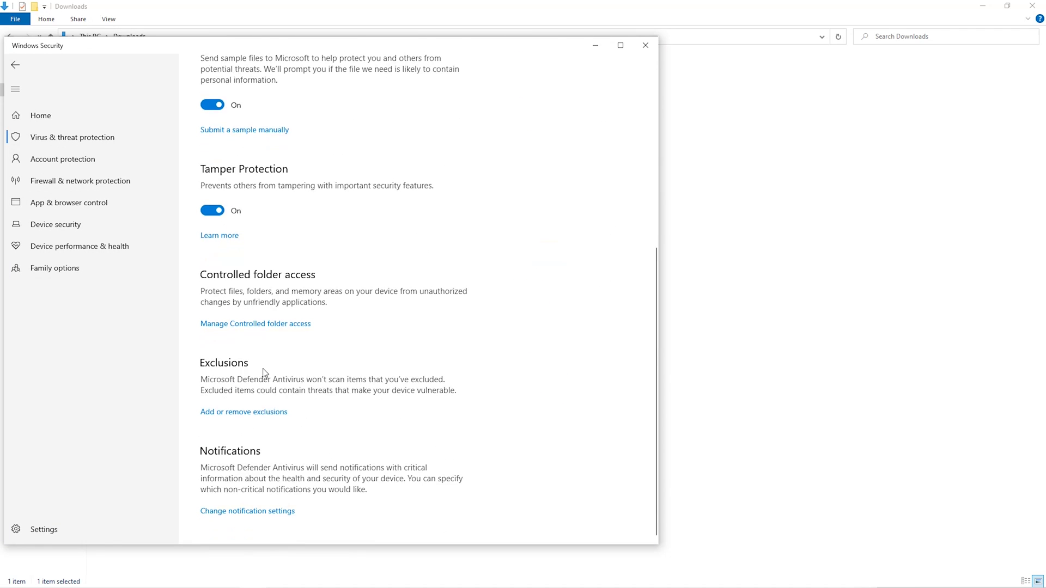
{"action": "left_click", "coordinate": [261, 419]}
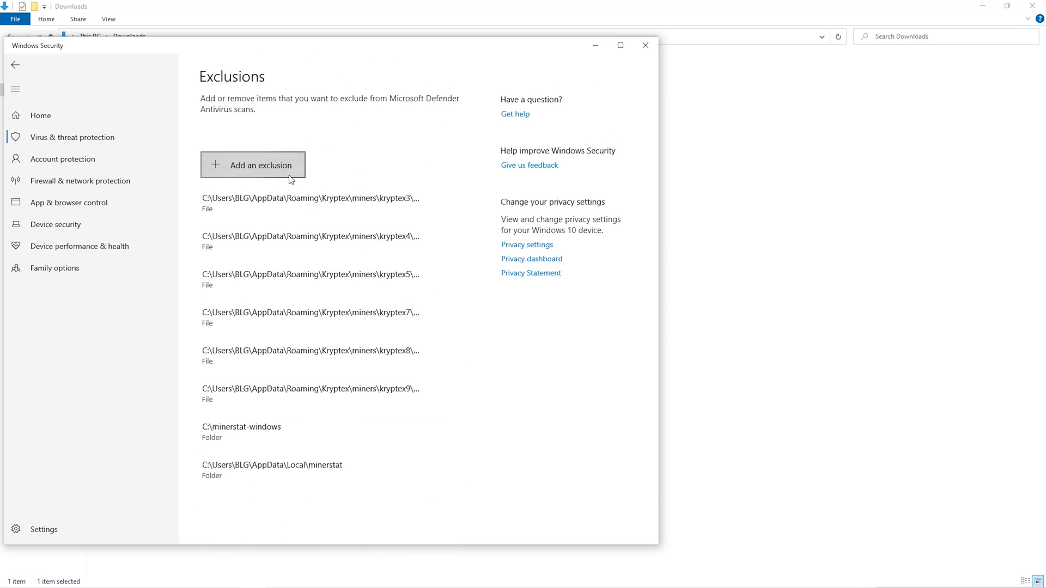
{"action": "left_click", "coordinate": [290, 173]}
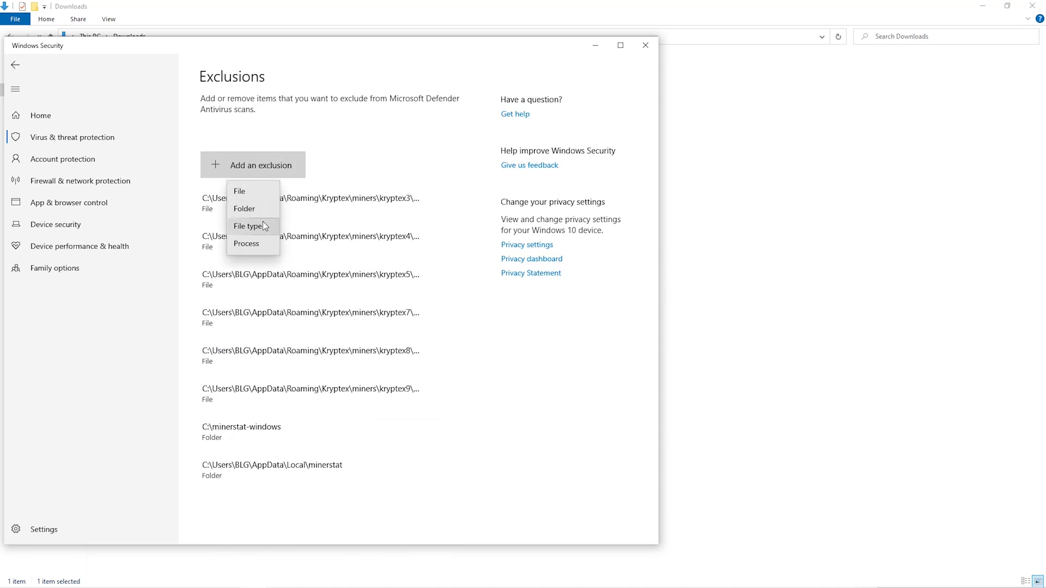
{"action": "left_click", "coordinate": [255, 209]}
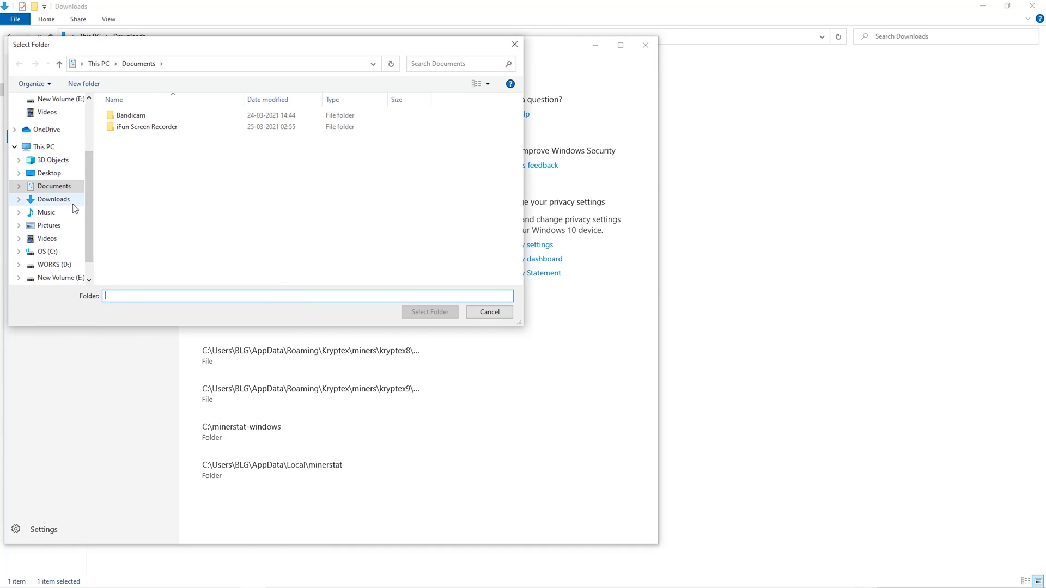
{"action": "left_click", "coordinate": [61, 200]}
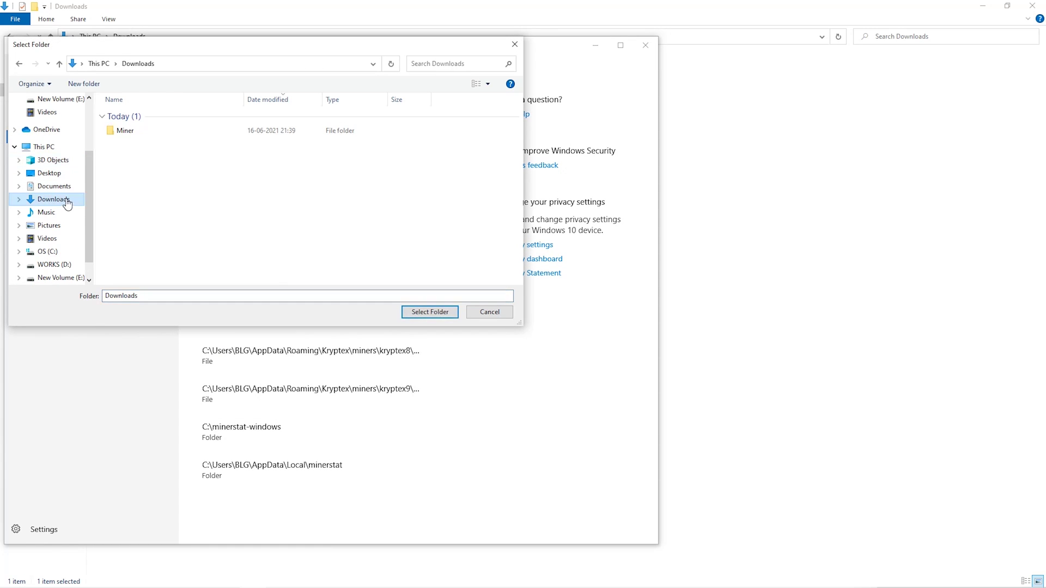
{"action": "left_click", "coordinate": [309, 133]}
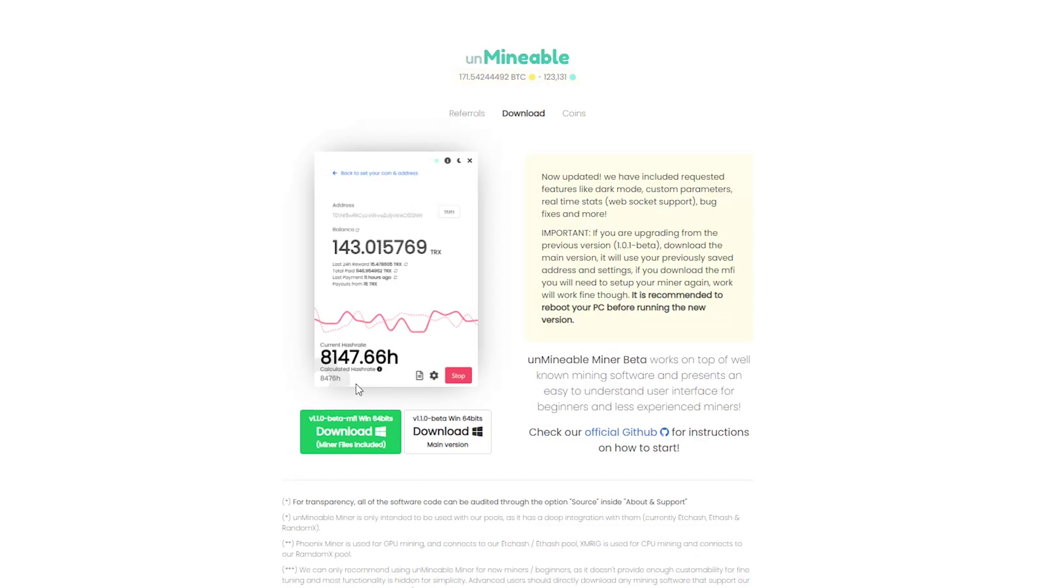
Download the 'Miner Files Included' version and save the zip into Downloads\Miner
{"action": "left_click", "coordinate": [360, 437]}
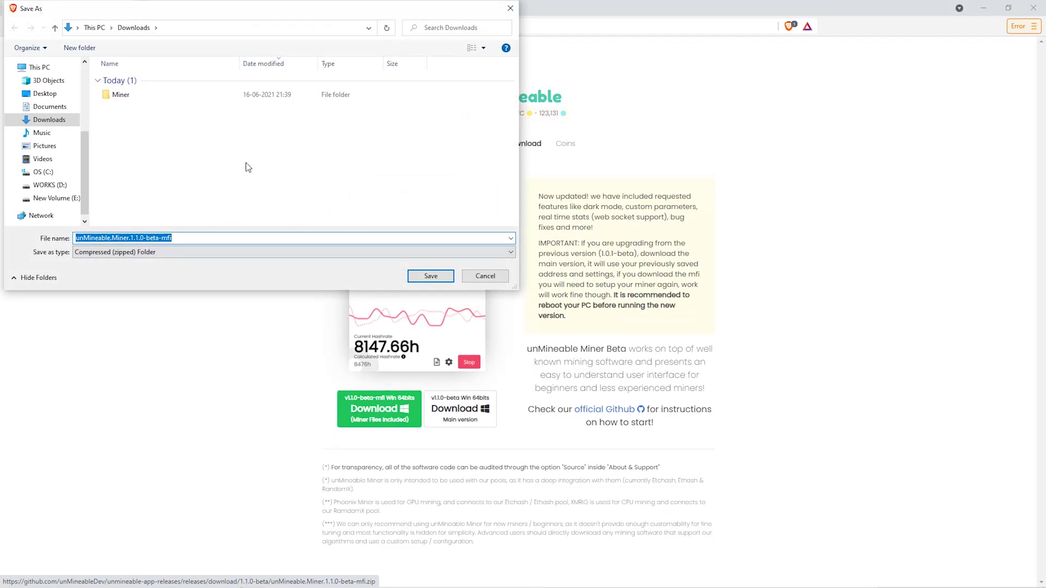
{"action": "double_click", "coordinate": [185, 97]}
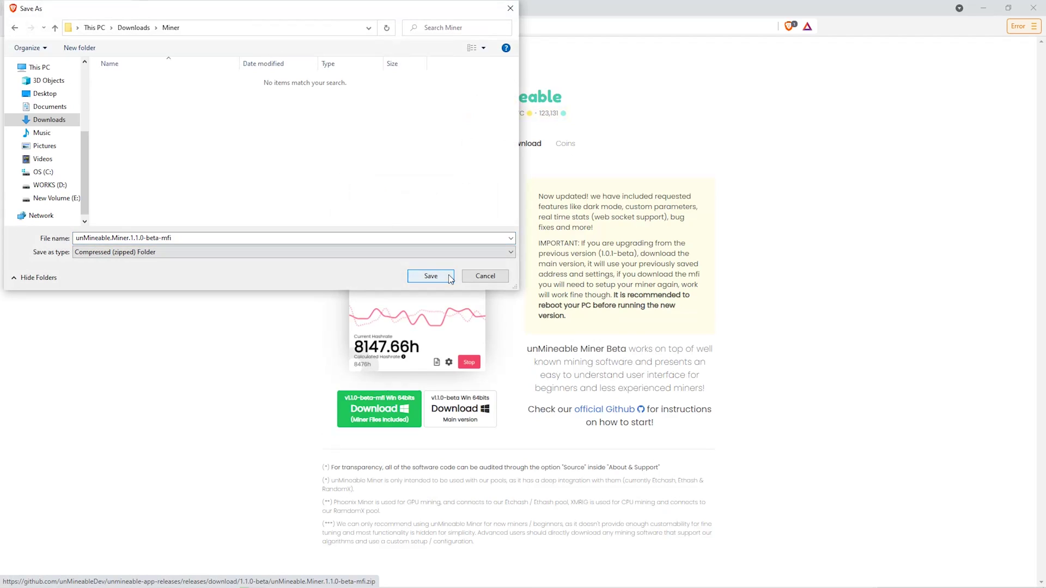
{"action": "left_click", "coordinate": [449, 279]}
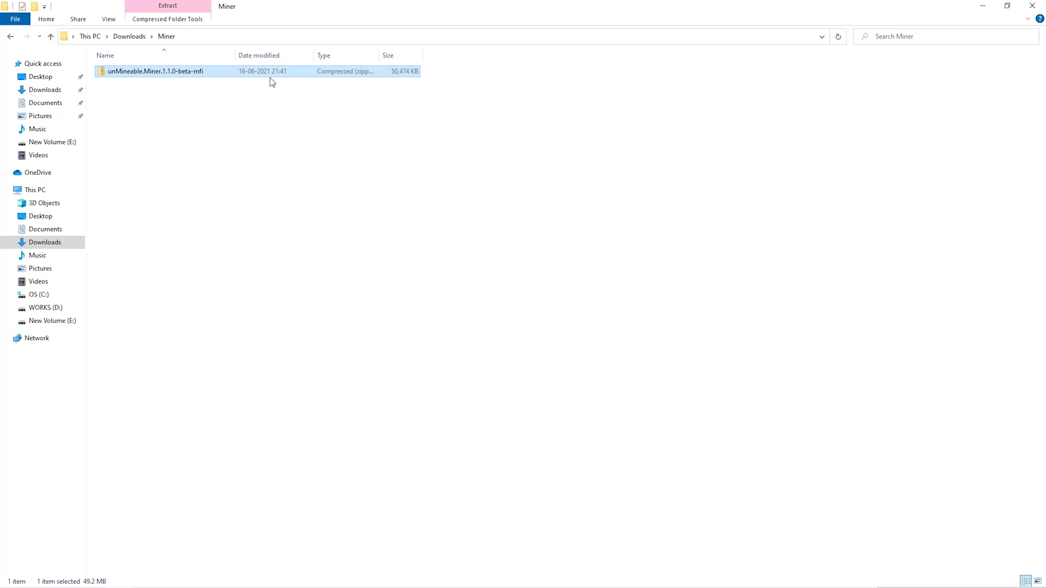
Extract the unMineable Miner zip in place with 7-Zip and run the extracted app
{"action": "right_click", "coordinate": [271, 77]}
{"action": "mouse_move", "coordinate": [343, 144]}
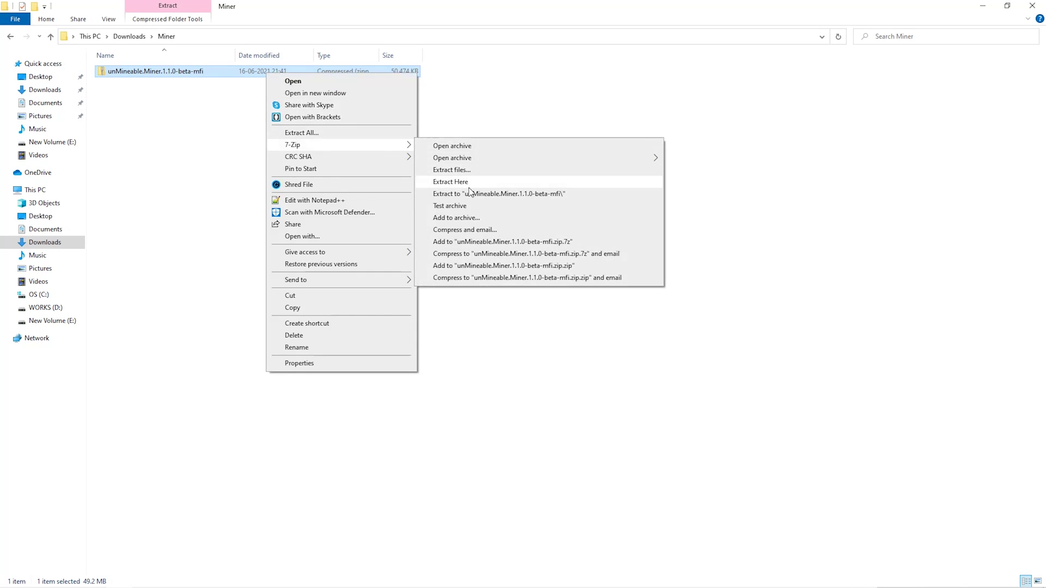
{"action": "left_click", "coordinate": [469, 193]}
{"action": "double_click", "coordinate": [257, 73]}
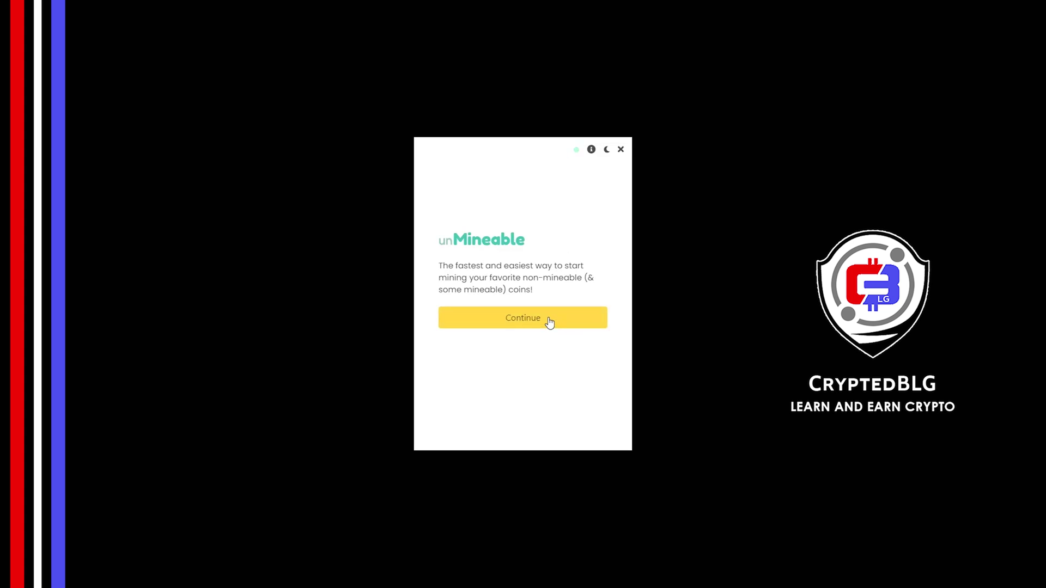
Continue past the welcome screen and select Graphics Card (GPU) as the mining hardware
{"action": "left_click", "coordinate": [549, 323]}
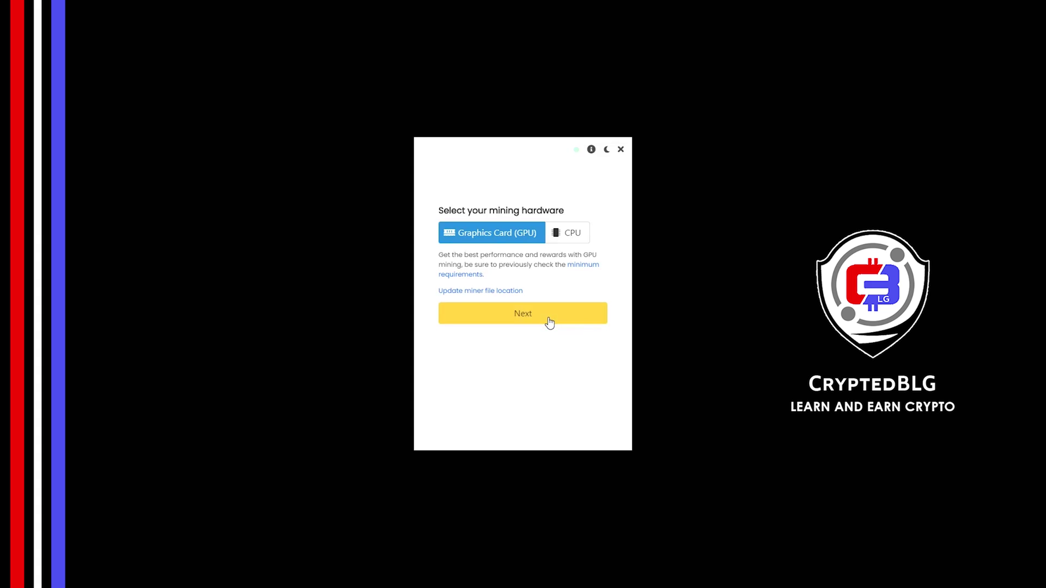
{"action": "left_click", "coordinate": [563, 237]}
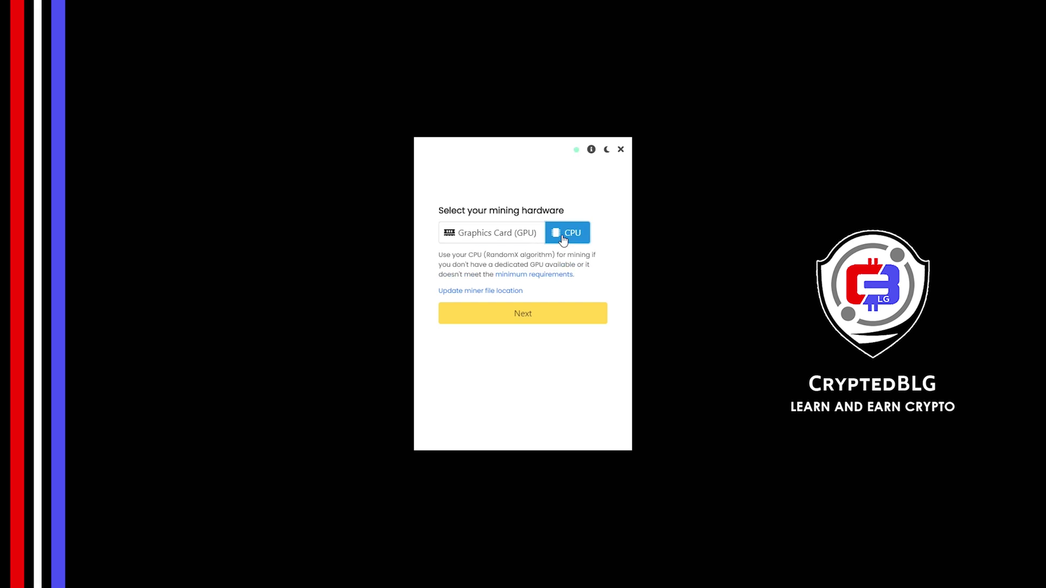
{"action": "left_click", "coordinate": [504, 240]}
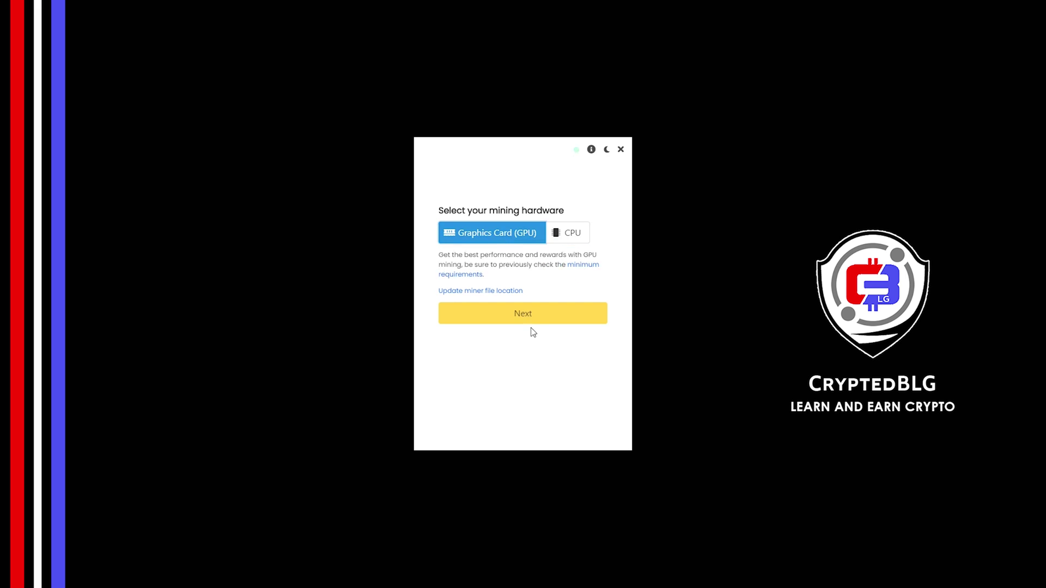
{"action": "left_click", "coordinate": [497, 326]}
{"action": "left_click", "coordinate": [483, 232]}
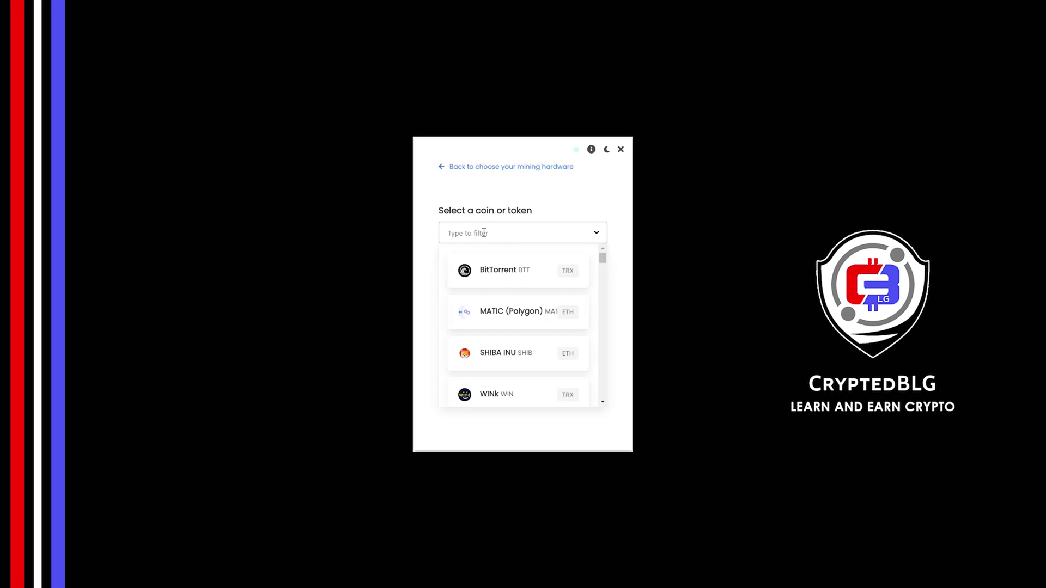
{"action": "type", "text": "ma"}
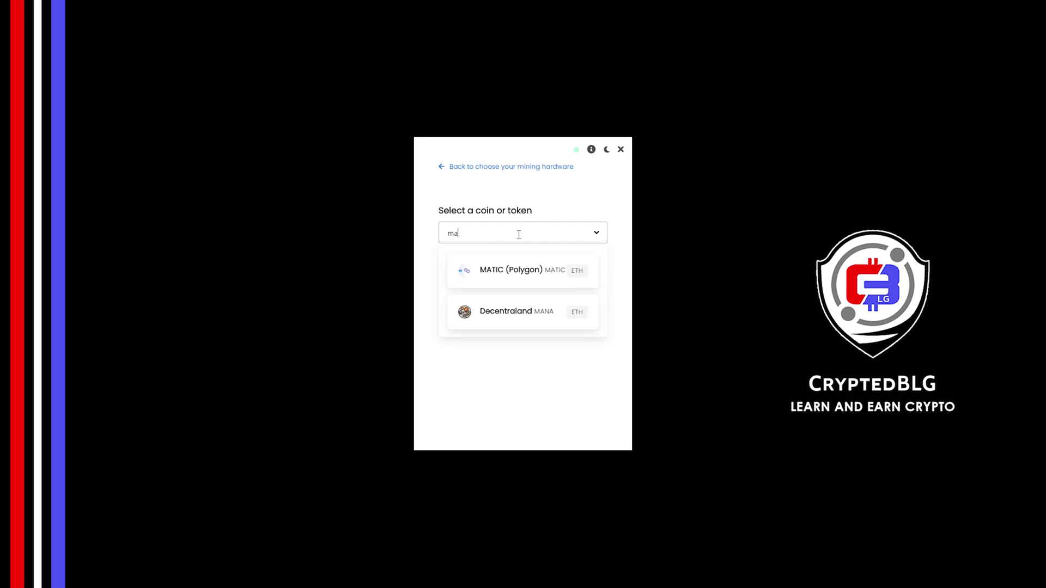
{"action": "type", "text": "na"}
{"action": "left_click", "coordinate": [485, 282]}
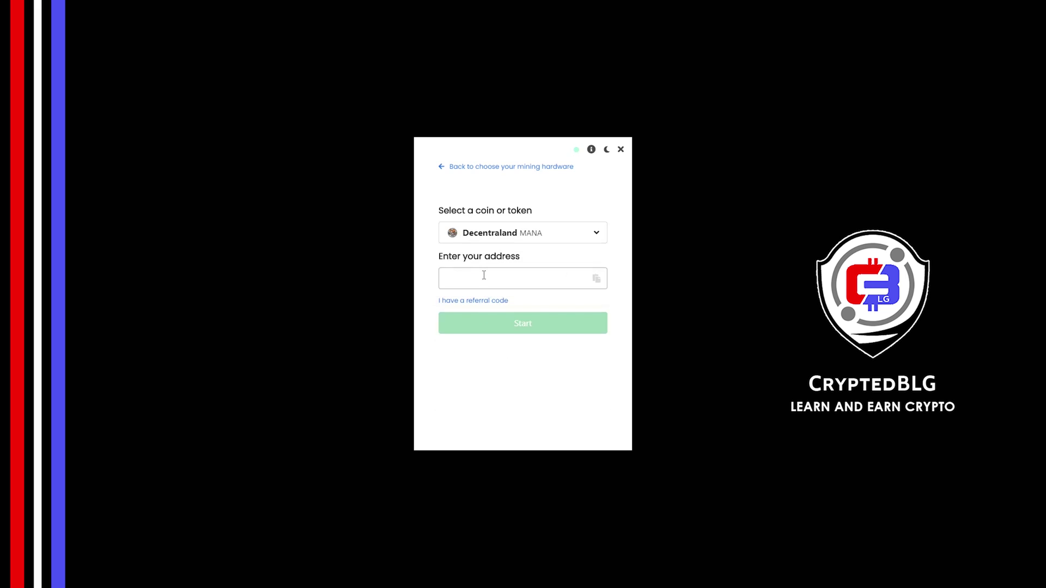
{"action": "left_click", "coordinate": [512, 276]}
{"action": "left_click", "coordinate": [596, 279]}
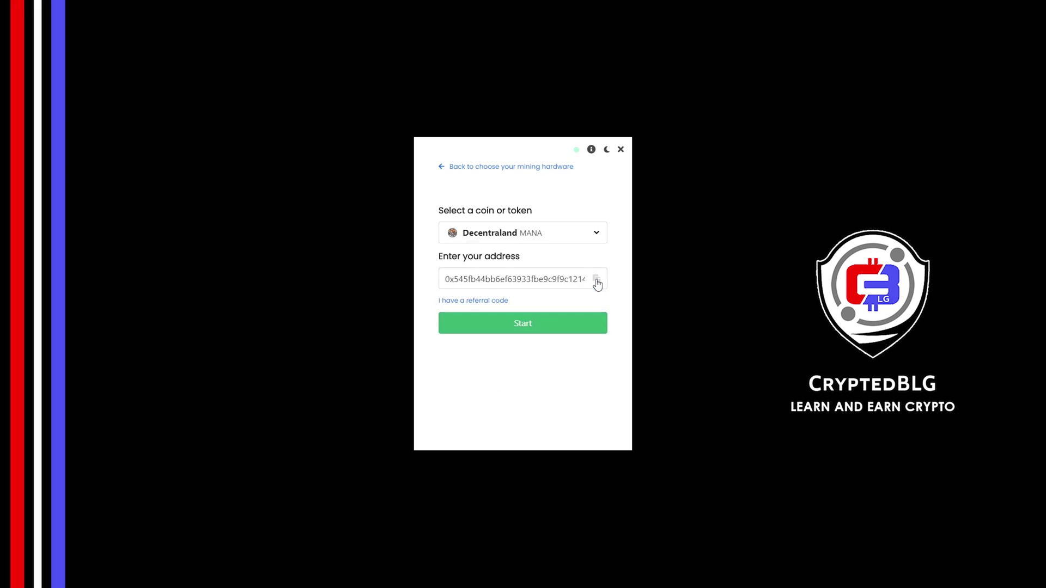
{"action": "left_click", "coordinate": [508, 302]}
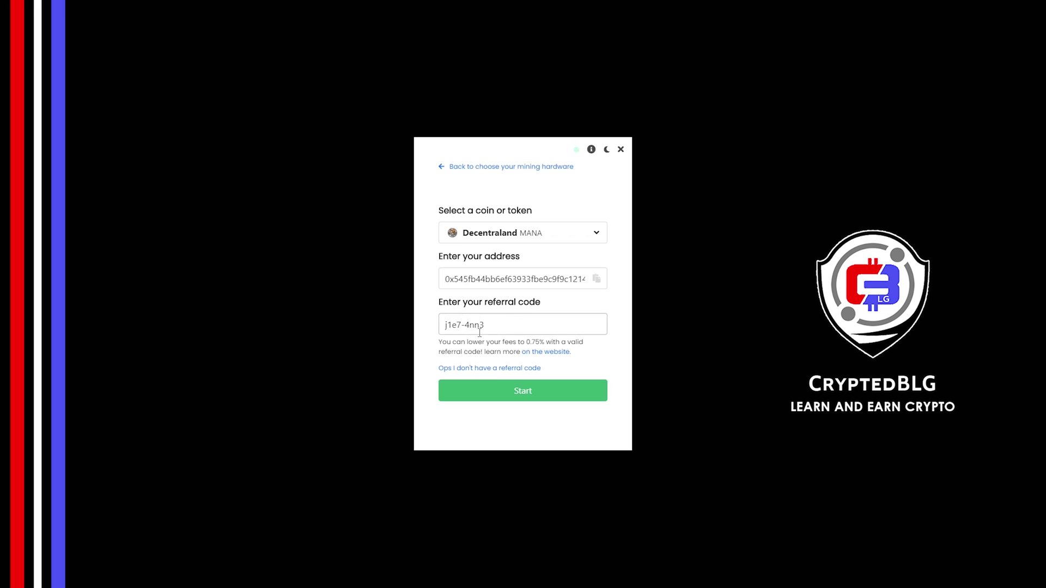
{"action": "left_click", "coordinate": [497, 392]}
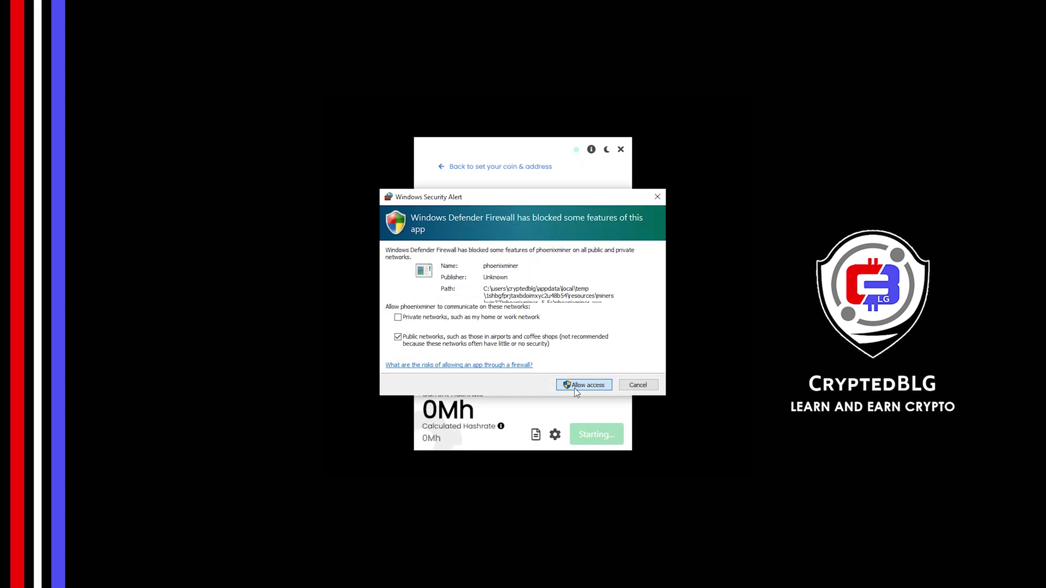
Allow unMineable Miner through the Windows firewall alert
{"action": "left_click", "coordinate": [574, 388]}
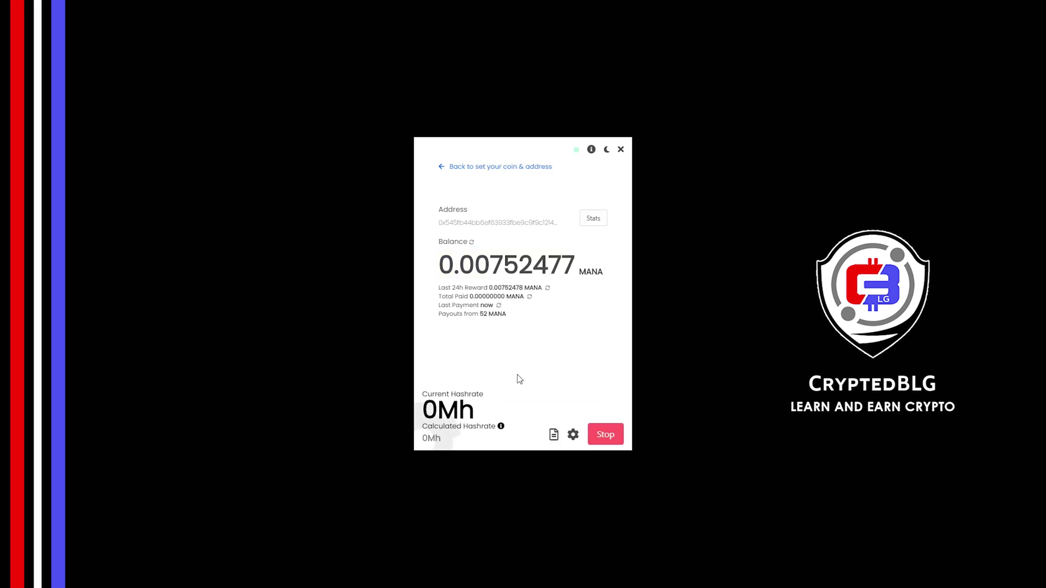
{"action": "left_click", "coordinate": [573, 435]}
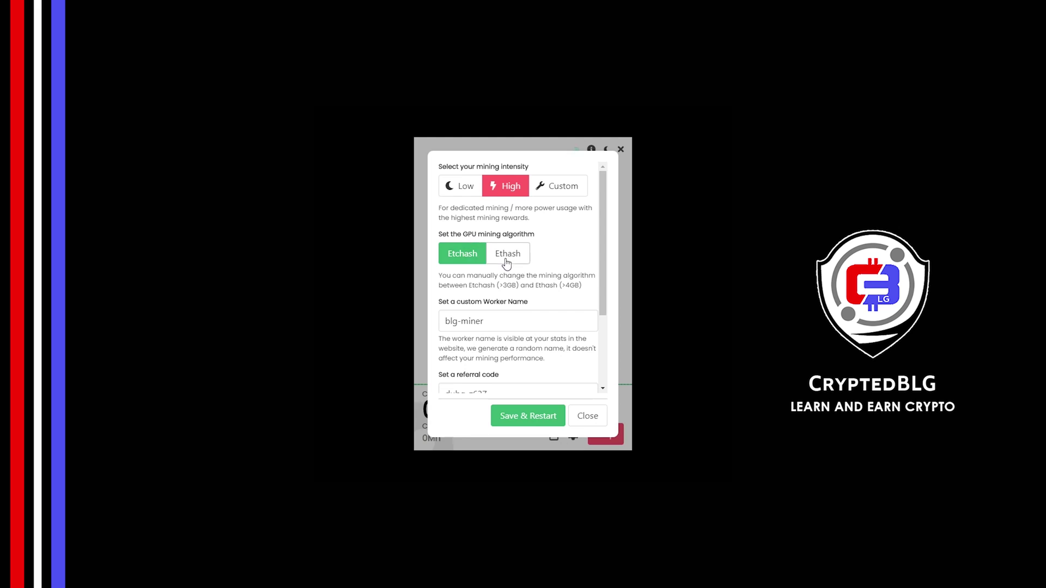
Keep worker name blg-miner with High intensity and Etchash, then save and restart mining
{"action": "left_click", "coordinate": [516, 318]}
{"action": "left_click_drag", "start_coordinate": [517, 319], "coordinate": [436, 331]}
{"action": "left_click", "coordinate": [499, 344]}
{"action": "scroll", "coordinate": [498, 344], "scroll_direction": "down", "scroll_amount": 2}
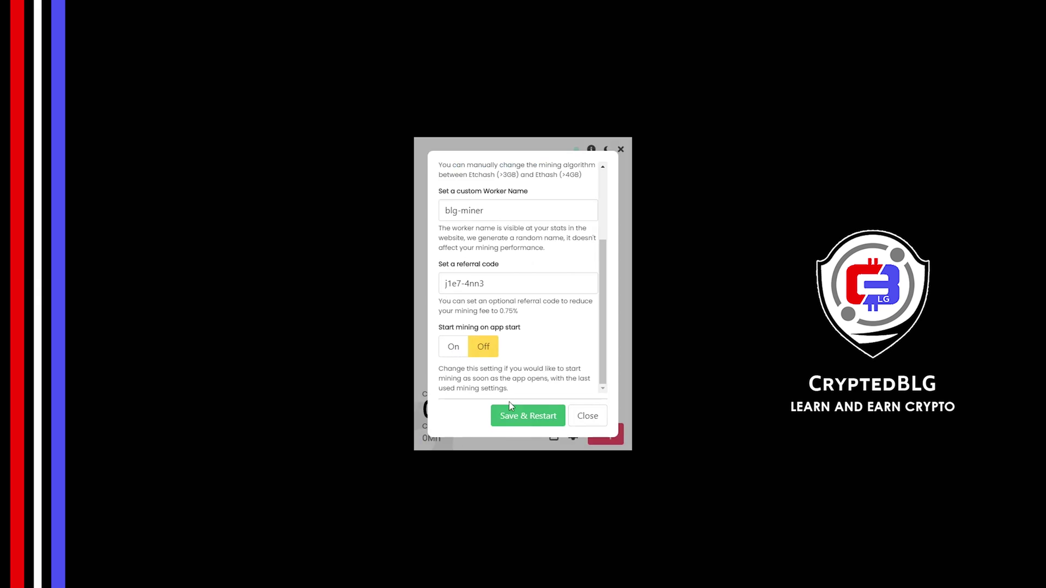
{"action": "left_click", "coordinate": [518, 421]}
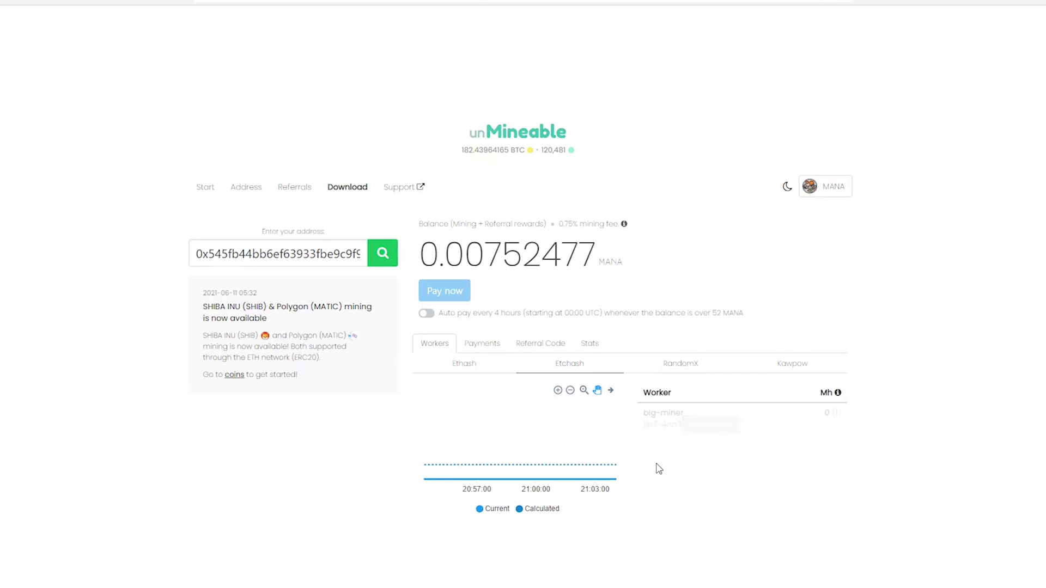
Check Payments and Referral Code, then open Stats showing the MANA balance breakdown
{"action": "left_click", "coordinate": [491, 345]}
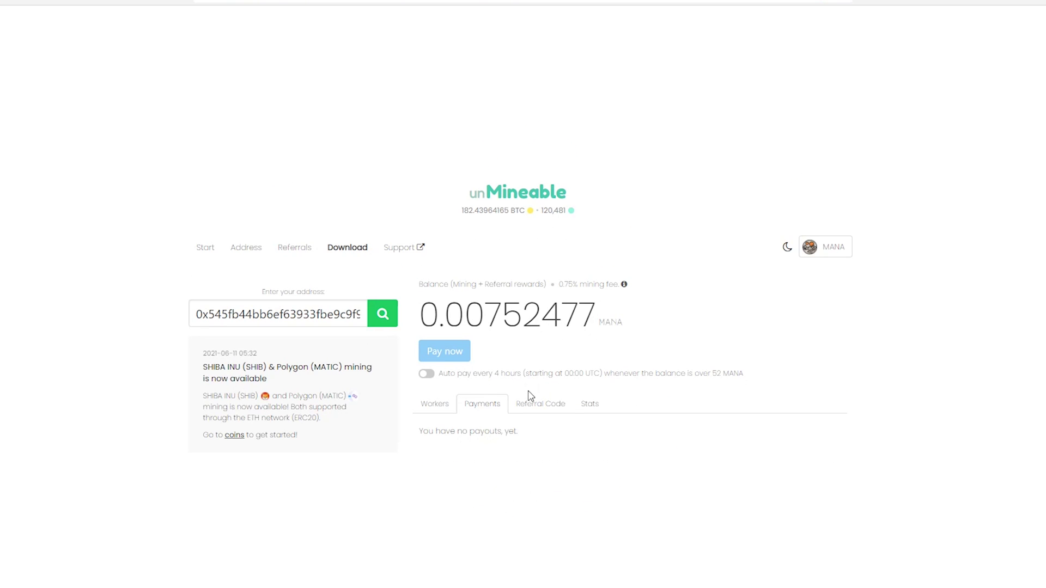
{"action": "left_click", "coordinate": [533, 405]}
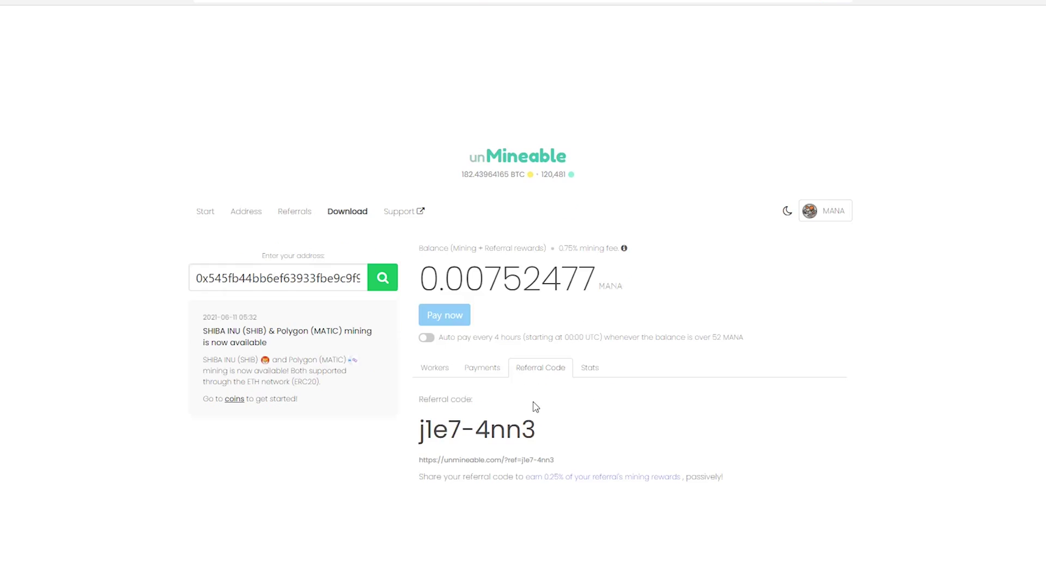
{"action": "left_click", "coordinate": [588, 370]}
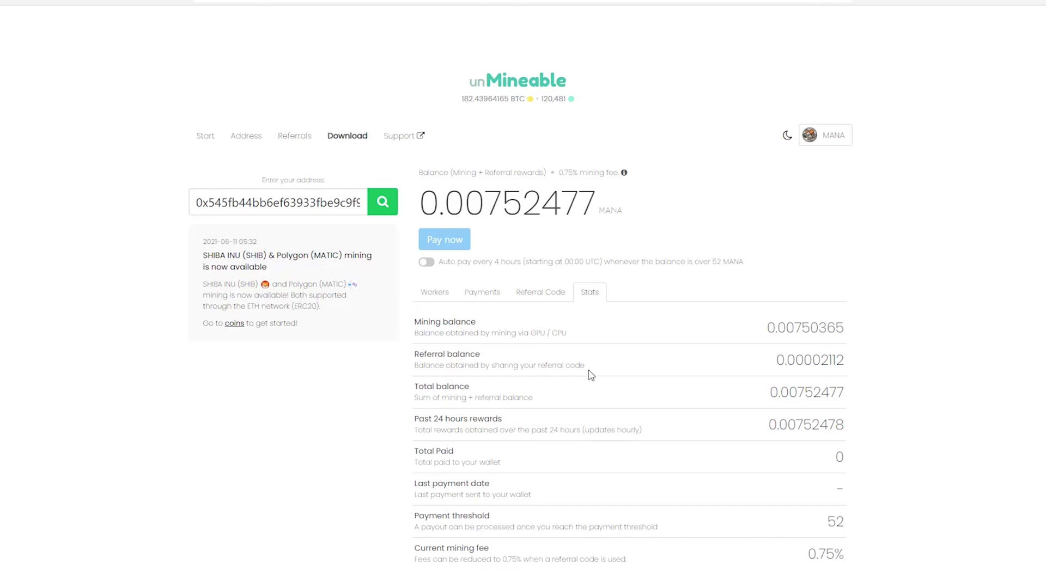